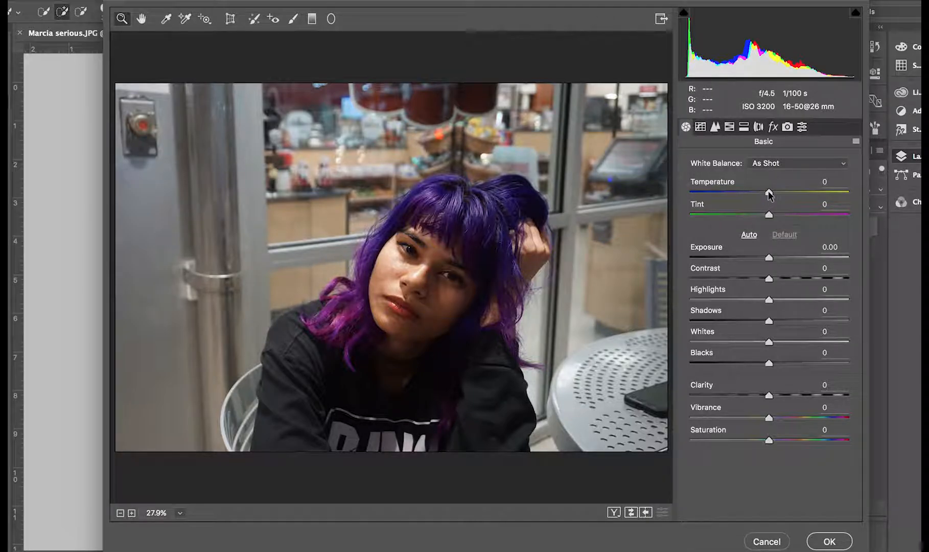
Set the photo's white balance temperature to -20 and its tint to +10.
drag(768, 191, 753, 194)
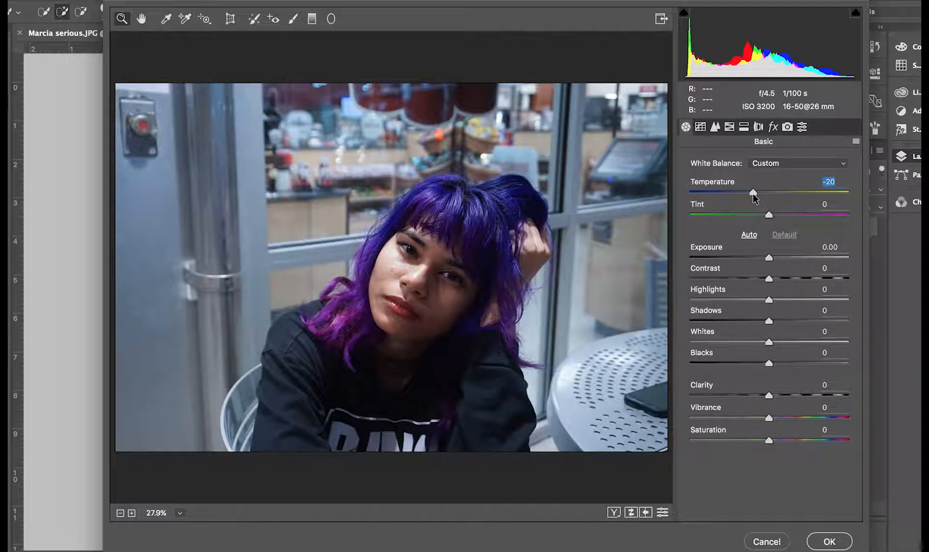
drag(769, 212, 772, 213)
drag(773, 214, 777, 212)
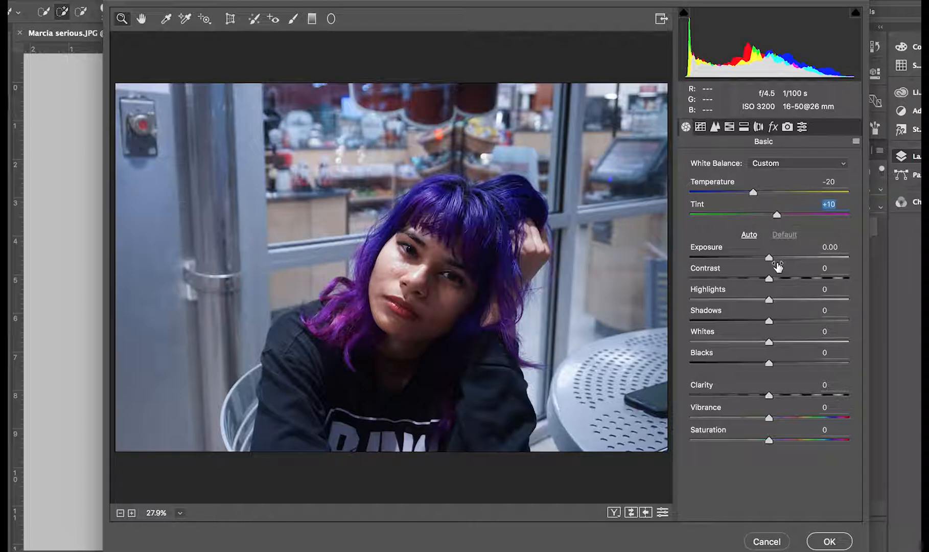
Set Exposure to +0.10, Contrast to +6, Highlights to +11 and Shadows to -12, adjust Whites, apply the filter, and compare with the original layer.
drag(769, 258, 771, 260)
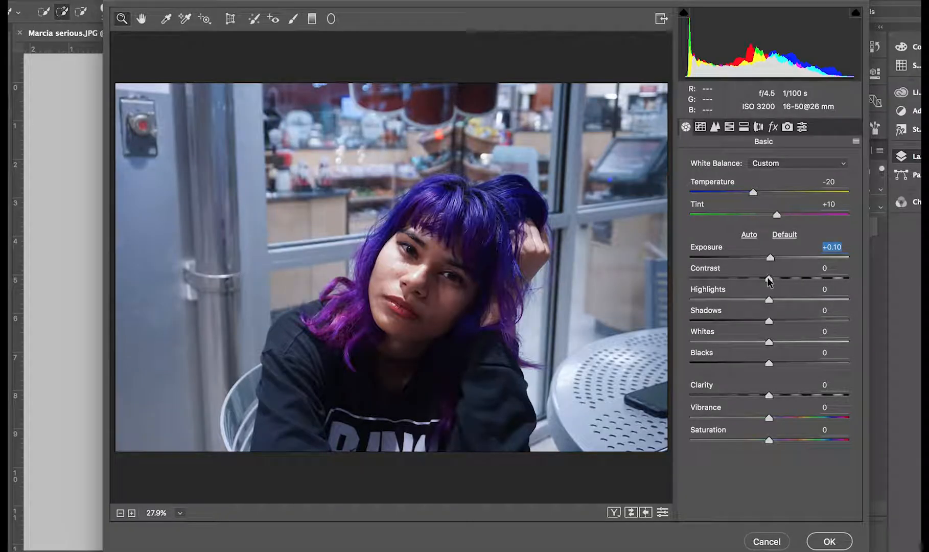
drag(769, 279, 773, 279)
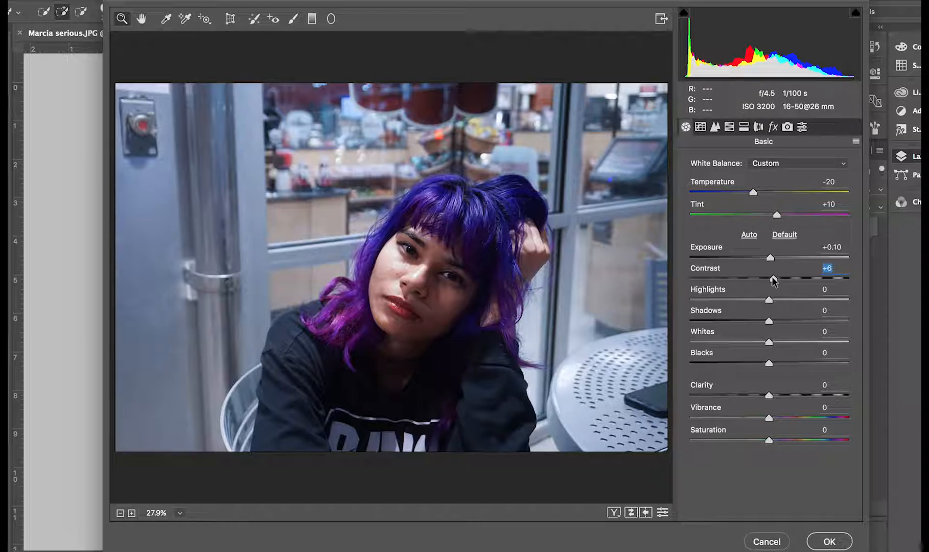
drag(768, 301, 778, 300)
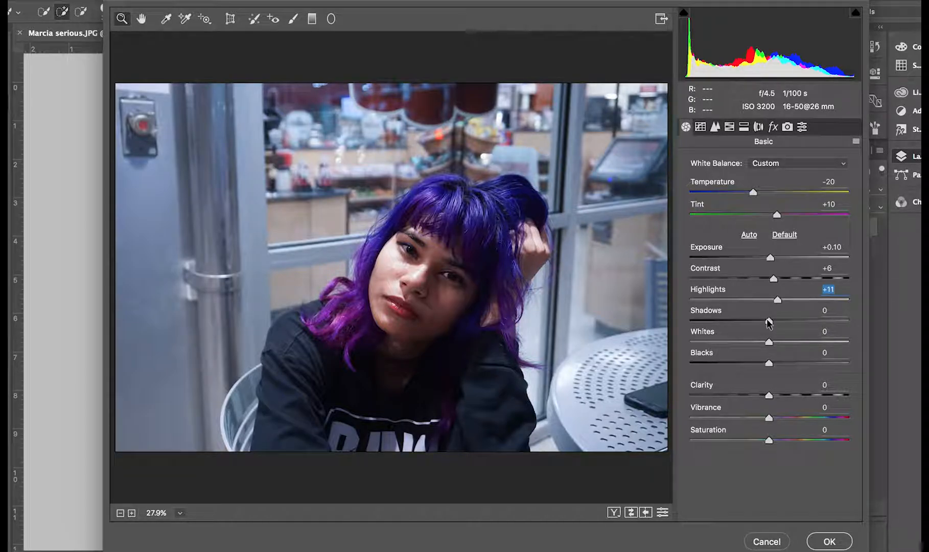
drag(767, 317, 757, 319)
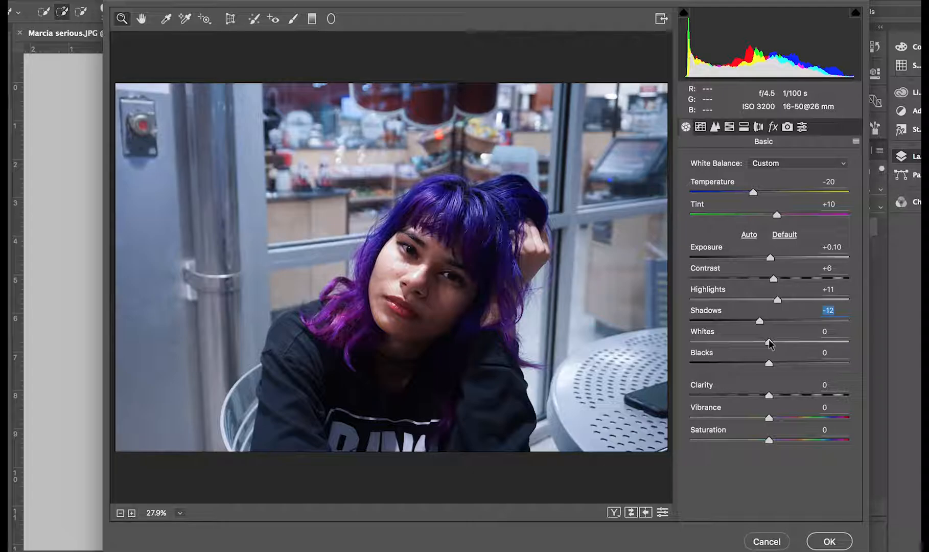
drag(769, 339, 783, 361)
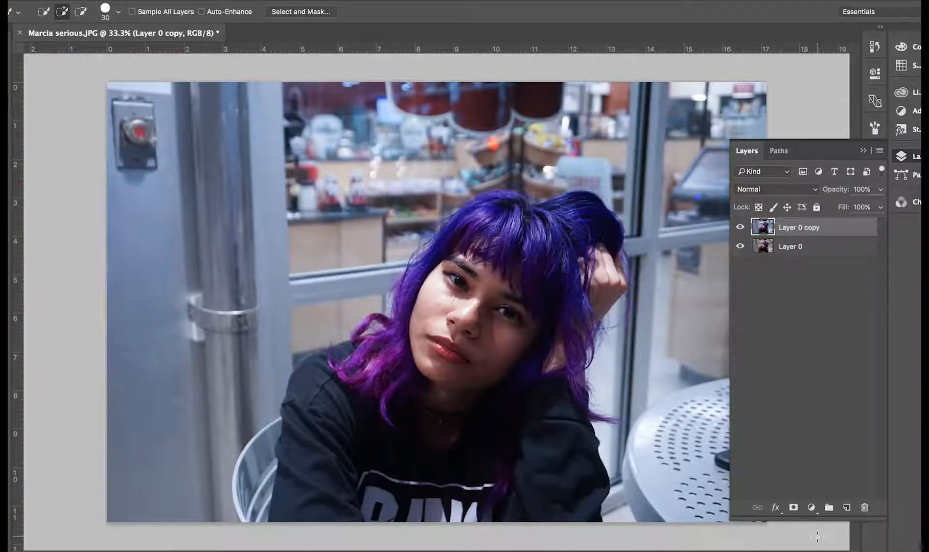
click(740, 227)
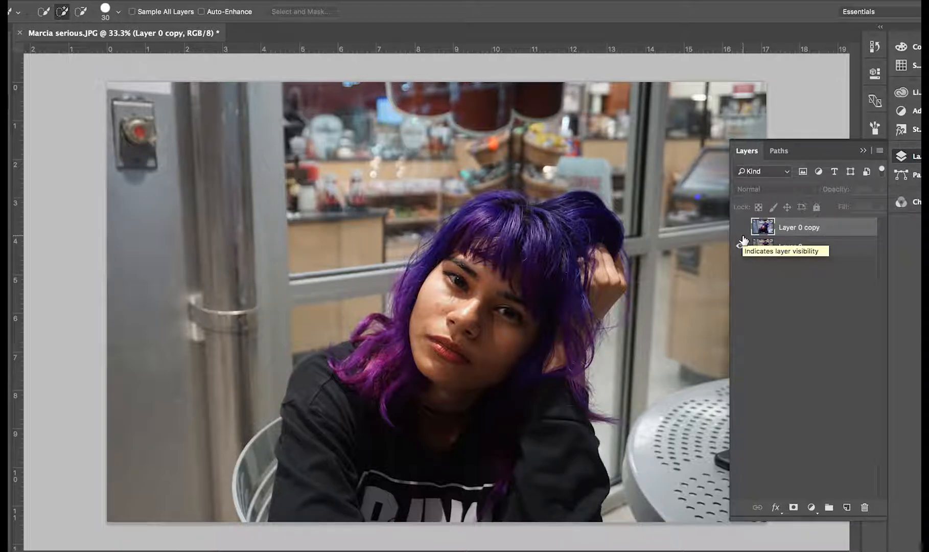
click(740, 227)
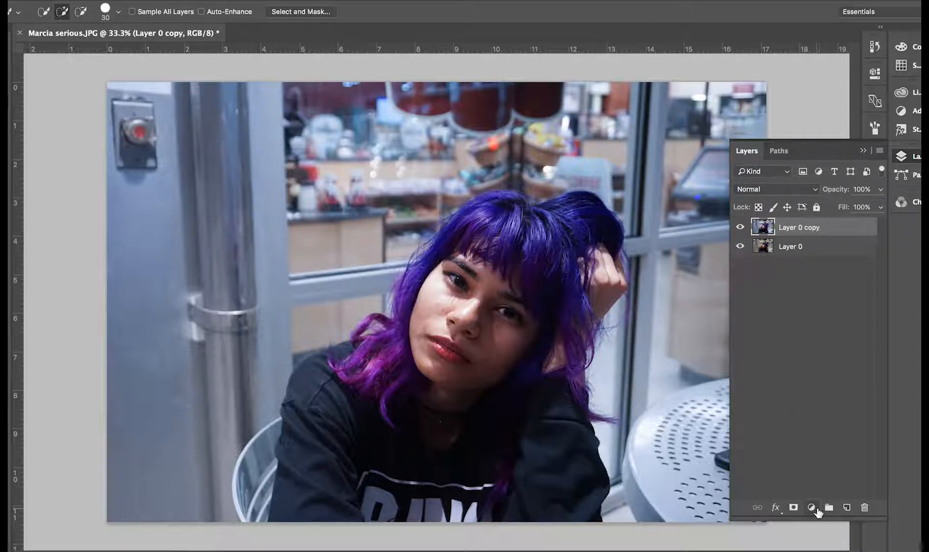
Add a Levels adjustment layer with the black input at 6, midtones at 1.16 and white input at 245.
click(816, 508)
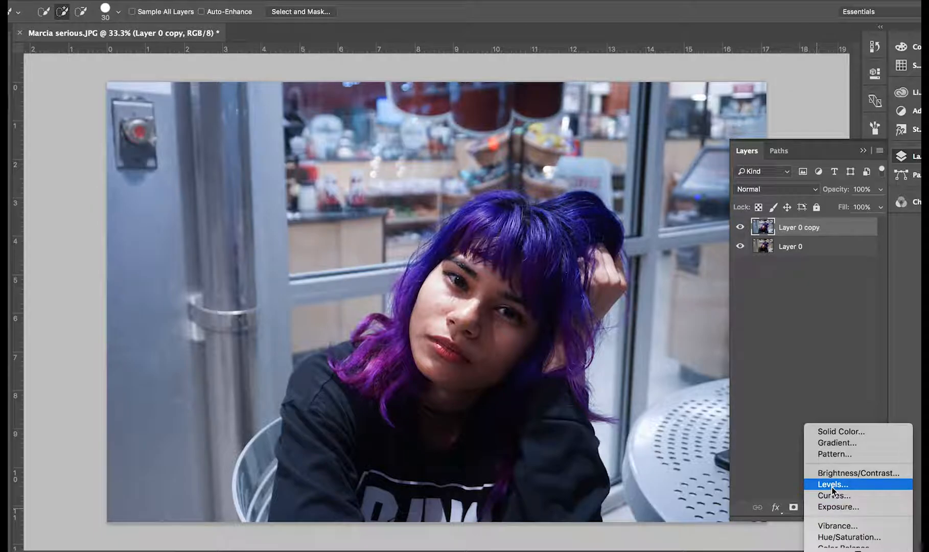
click(832, 486)
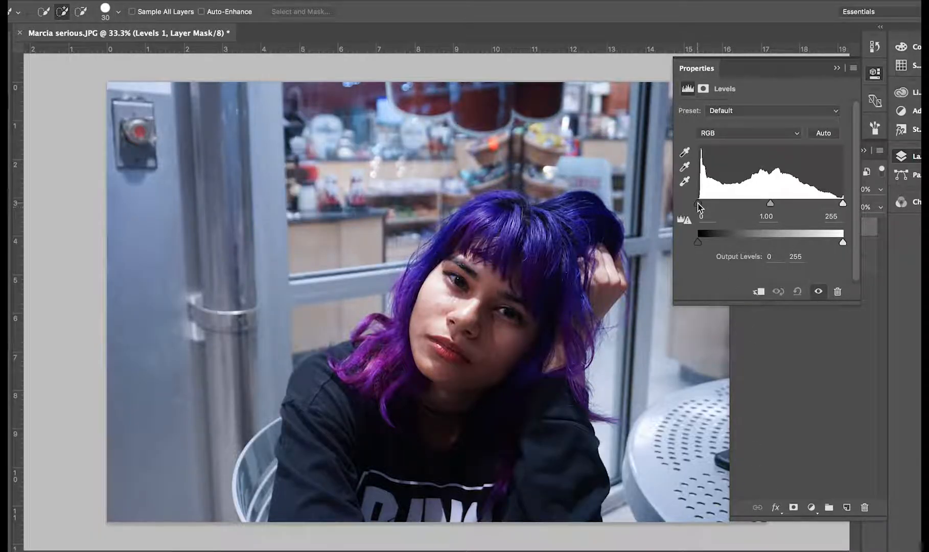
drag(698, 202, 698, 203)
drag(701, 208, 703, 207)
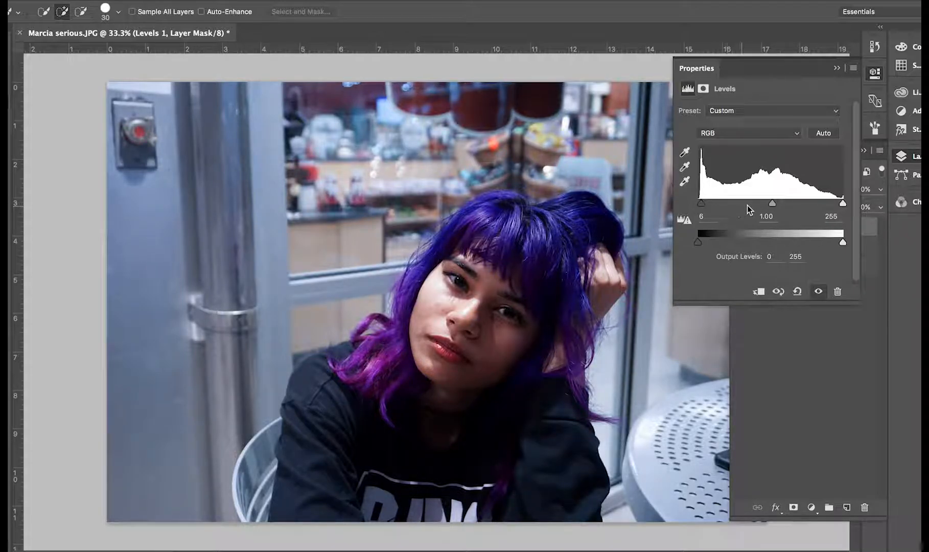
drag(772, 204, 775, 205)
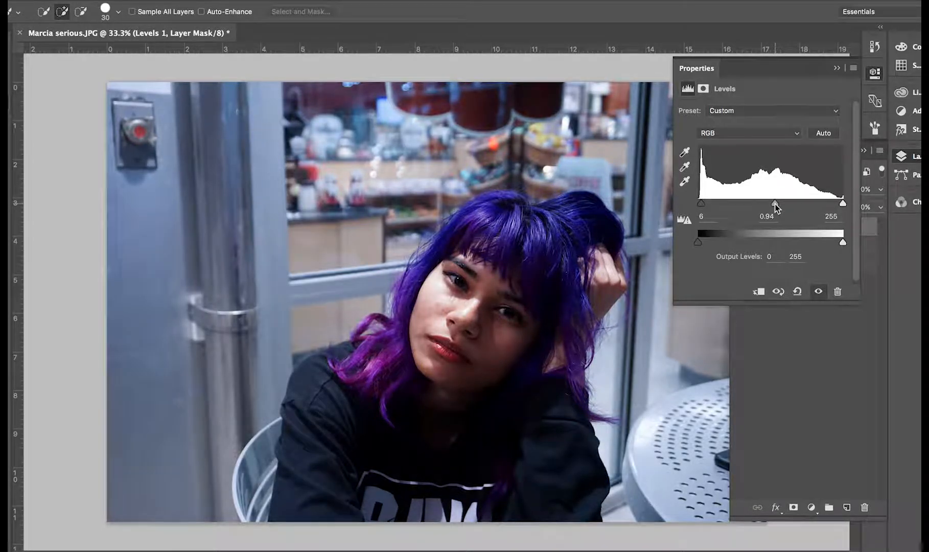
mouse_move(775, 204)
mouse_down()
mouse_move(792, 206)
mouse_move(766, 207)
mouse_up()
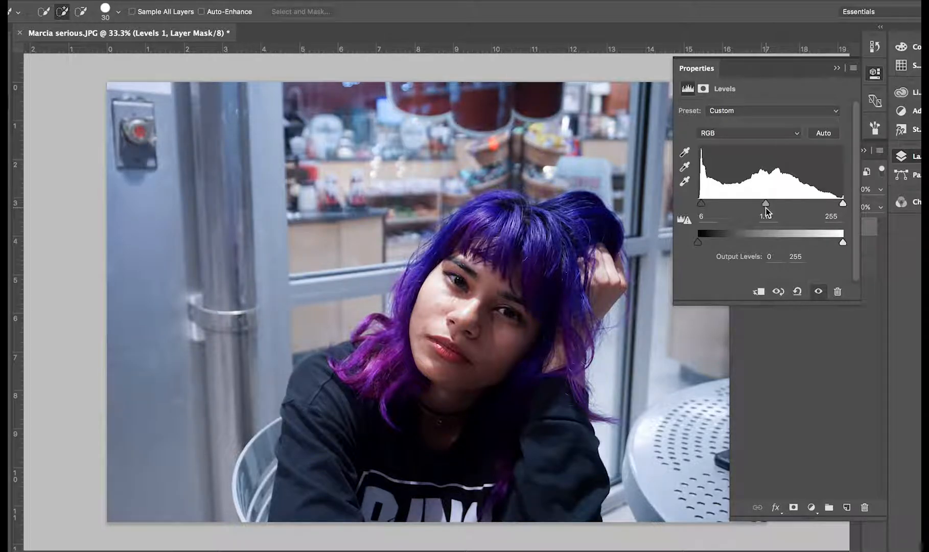
drag(766, 208, 765, 207)
drag(843, 203, 837, 203)
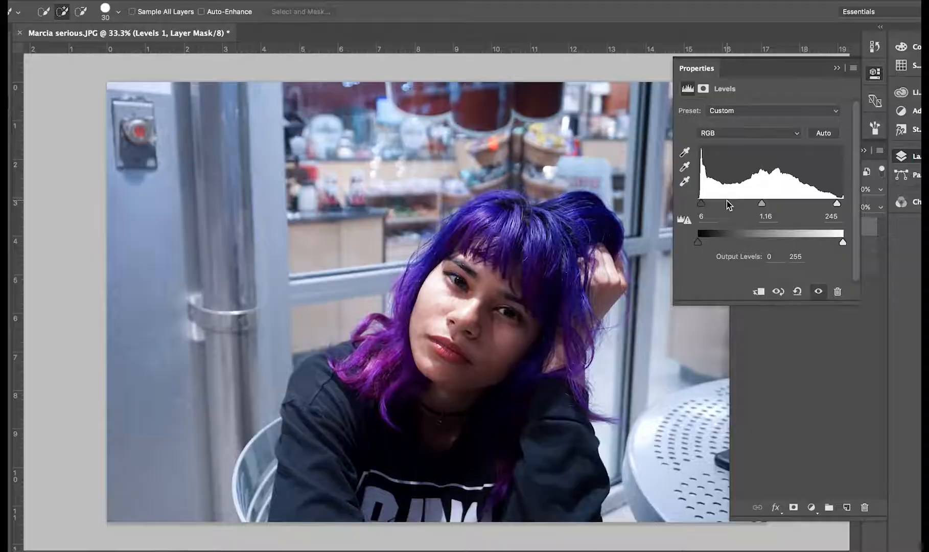
click(837, 68)
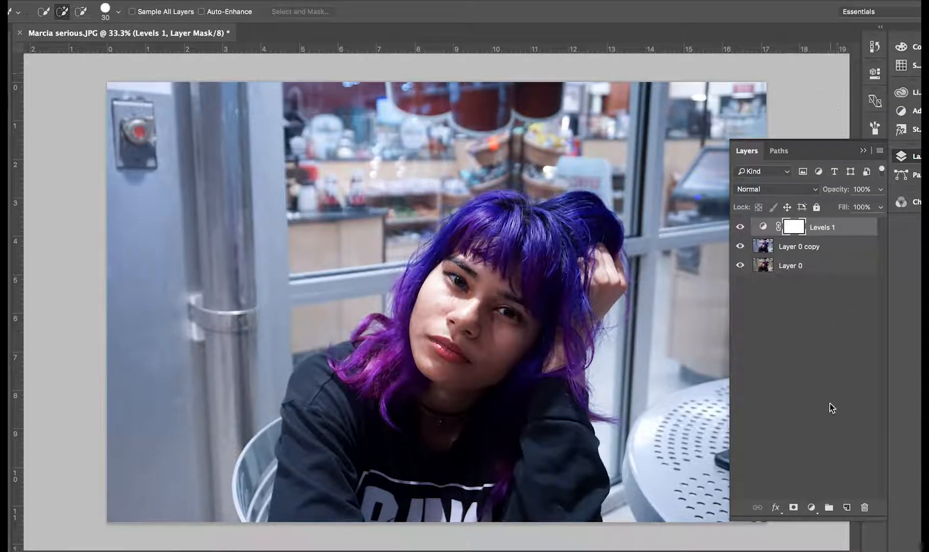
Add a Curves adjustment layer that slightly lifts the RGB midtones with a second point in the brighter tones, and compare before and after.
click(811, 508)
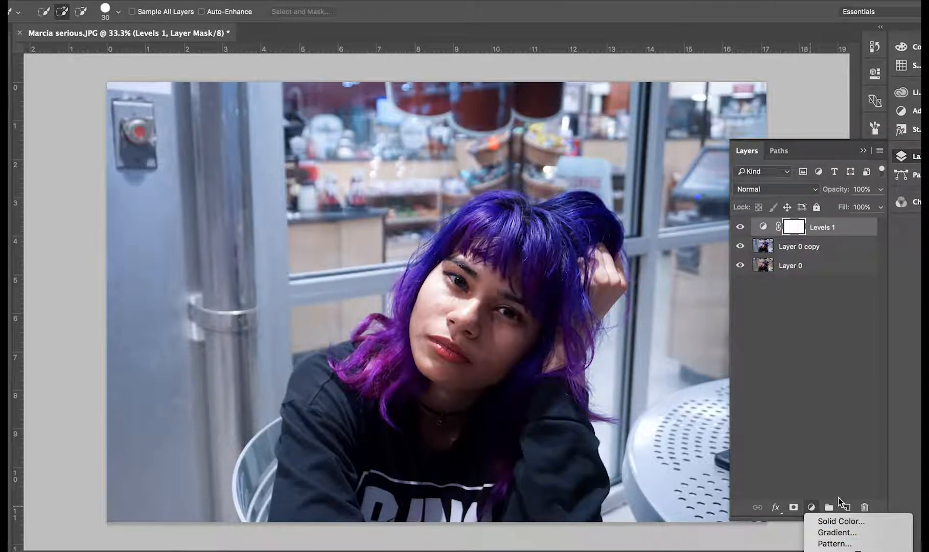
mouse_move(857, 551)
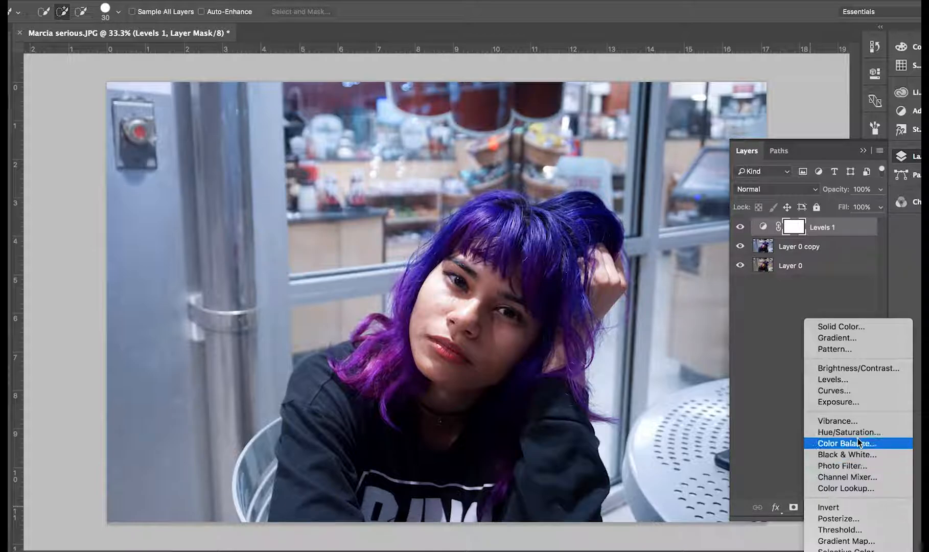
click(859, 392)
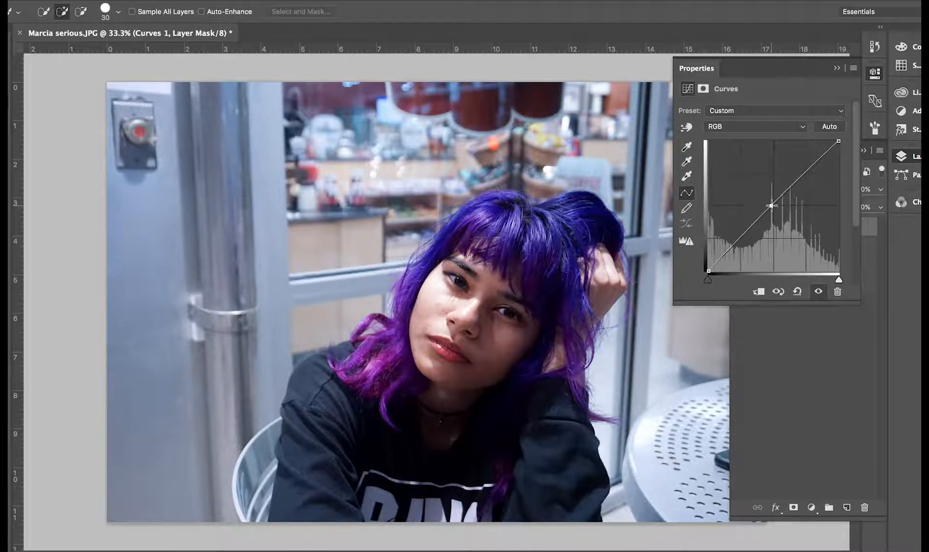
mouse_move(771, 205)
mouse_down()
mouse_move(771, 222)
mouse_move(773, 204)
mouse_up()
drag(787, 188, 790, 184)
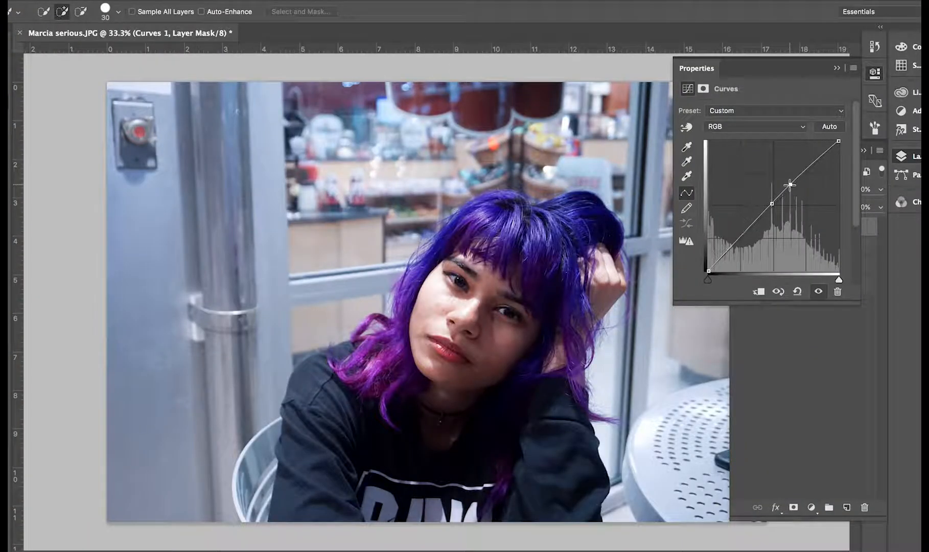
click(838, 70)
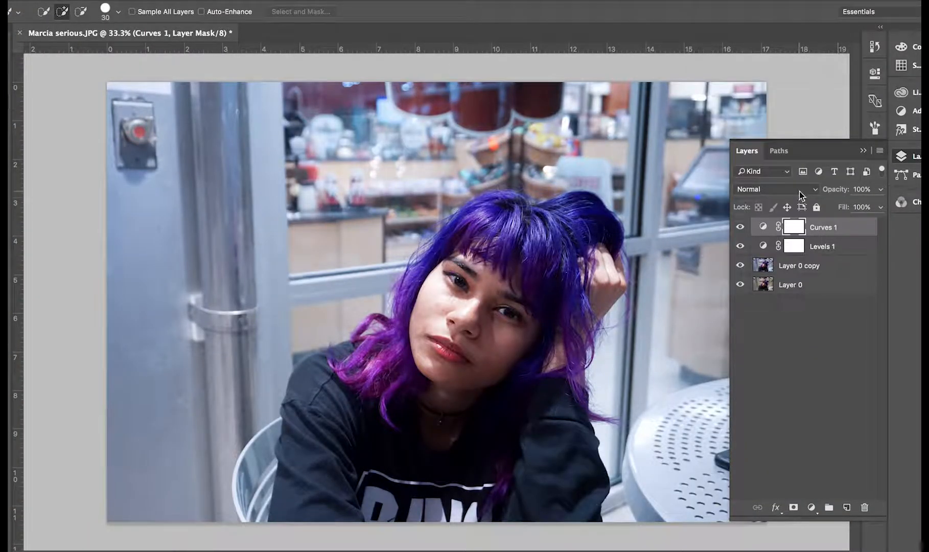
mouse_move(740, 226)
mouse_down()
mouse_move(742, 267)
mouse_move(741, 228)
mouse_up()
Add a Vibrance adjustment layer with Vibrance at +18 and Saturation at +8.
click(811, 508)
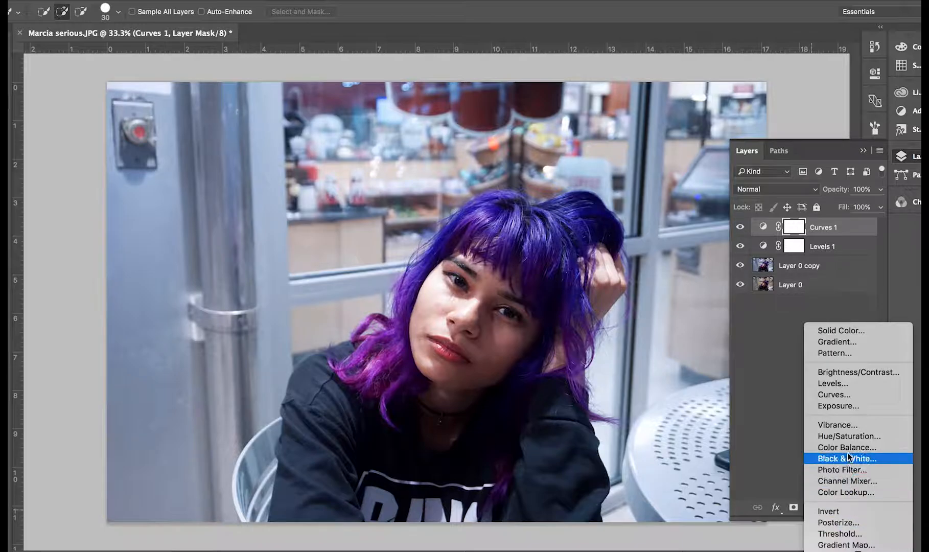
click(849, 426)
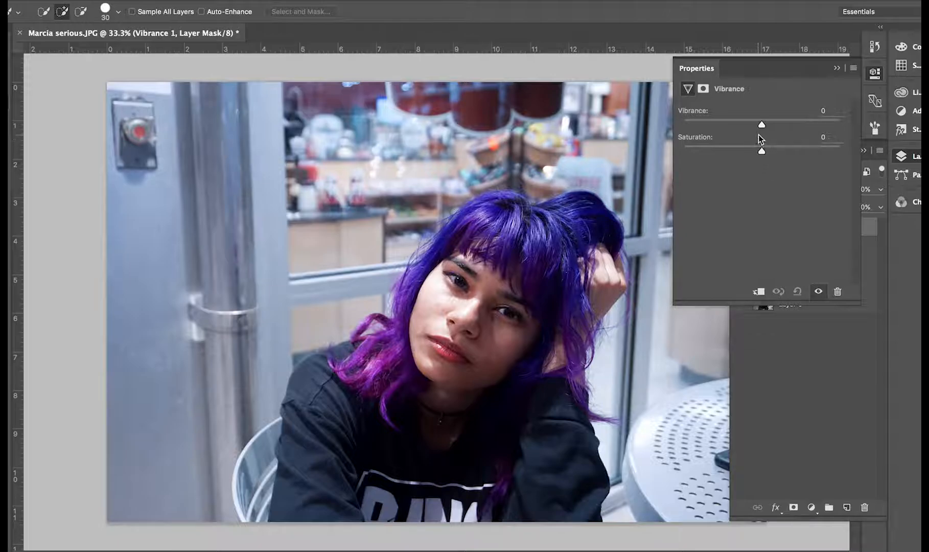
drag(762, 125, 712, 127)
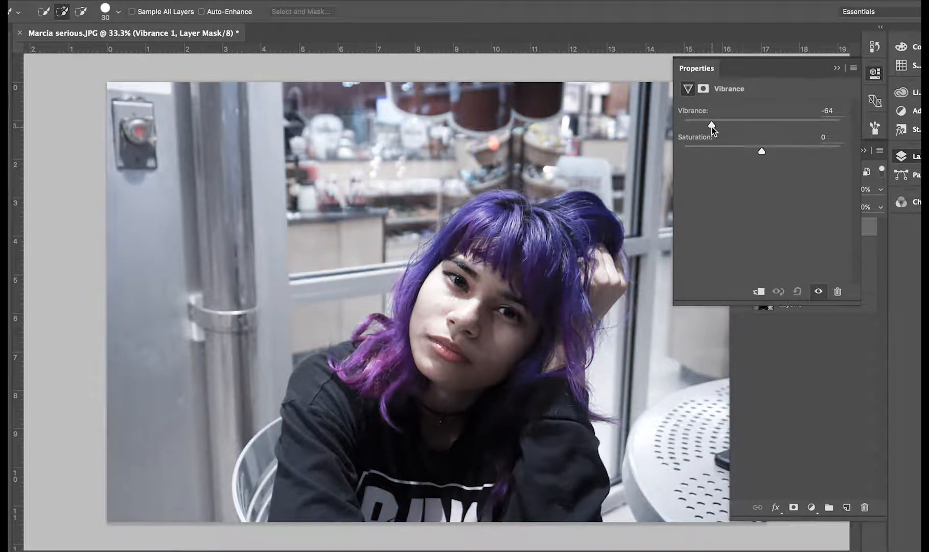
drag(711, 127, 768, 151)
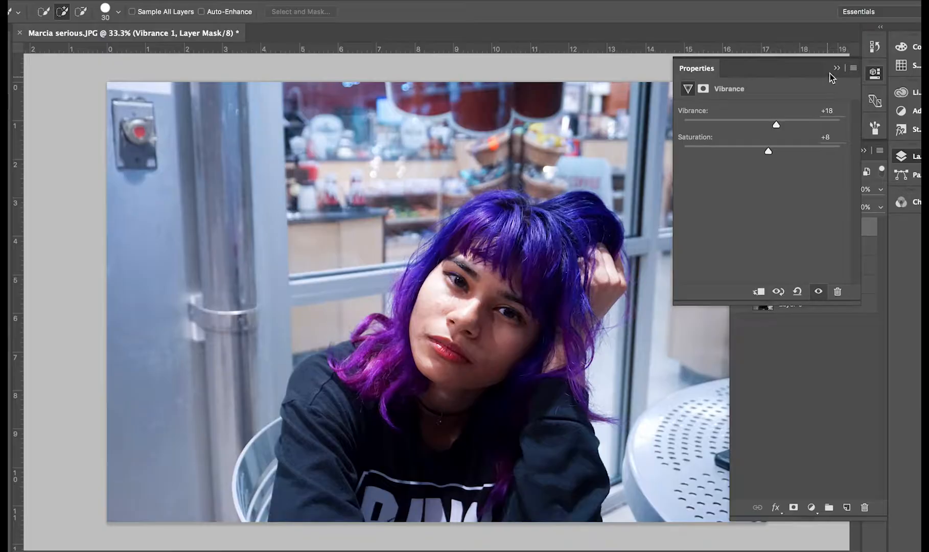
click(836, 69)
Add a Hue/Saturation adjustment layer and set the Blues to Saturation +13 and Lightness +12, narrowing their upper range limit to 252°.
click(811, 507)
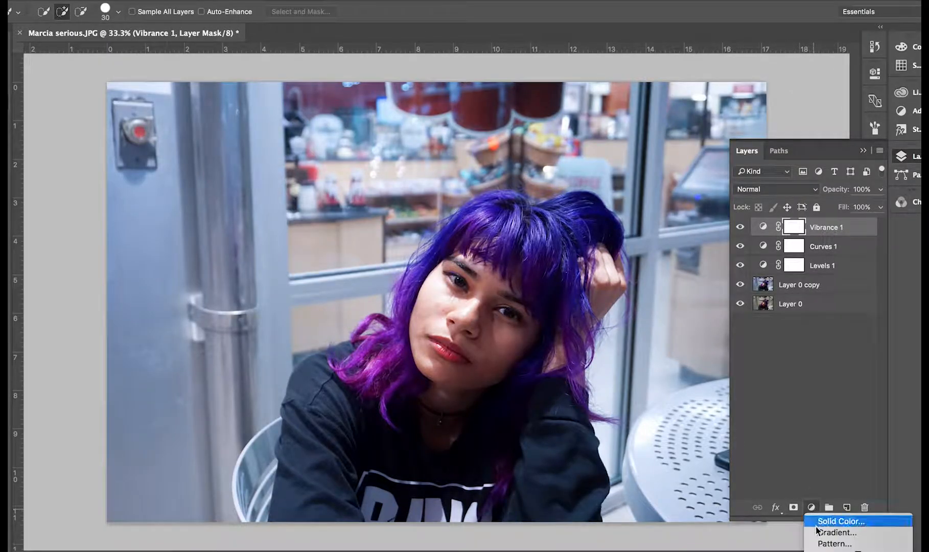
mouse_move(821, 549)
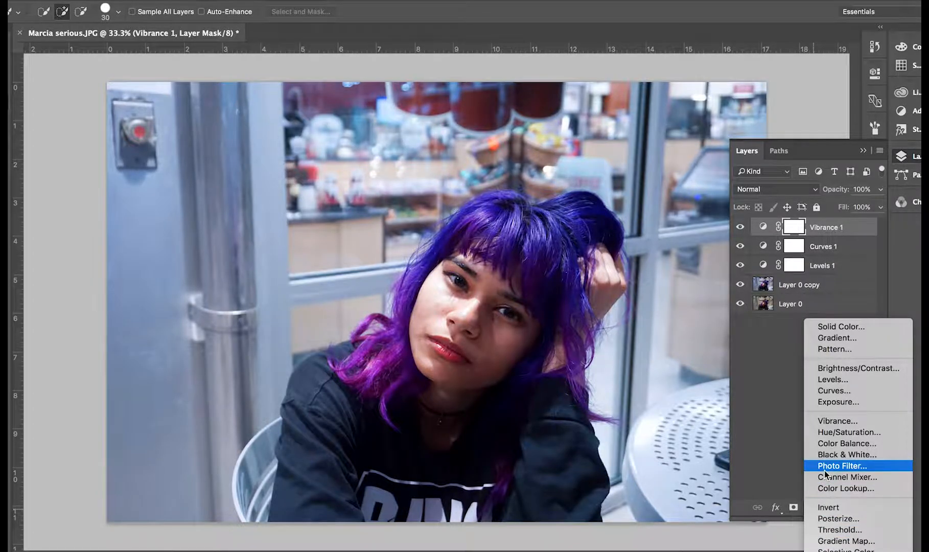
click(832, 435)
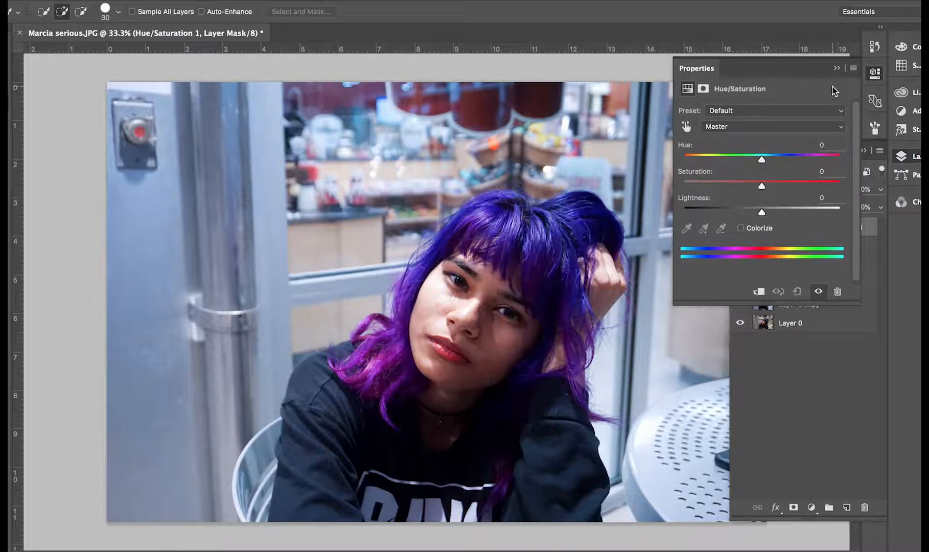
click(826, 127)
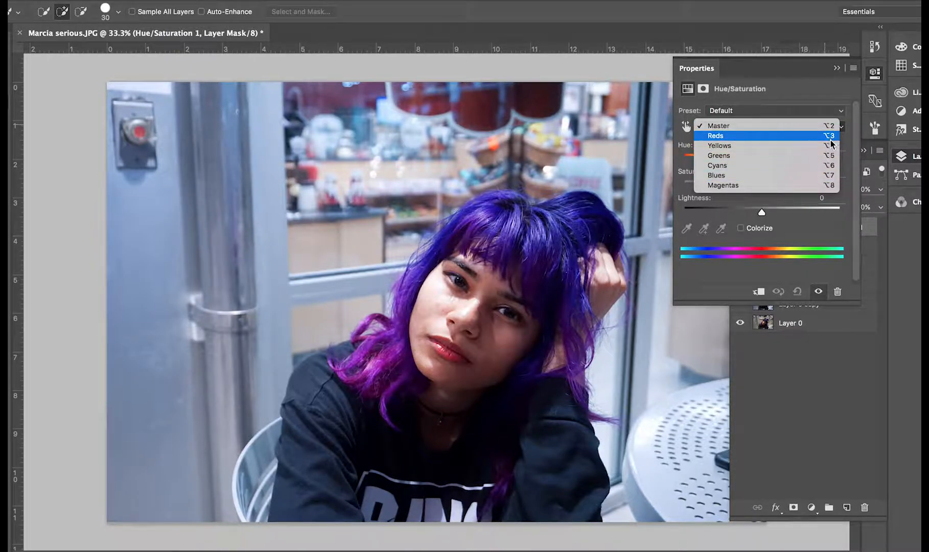
click(831, 177)
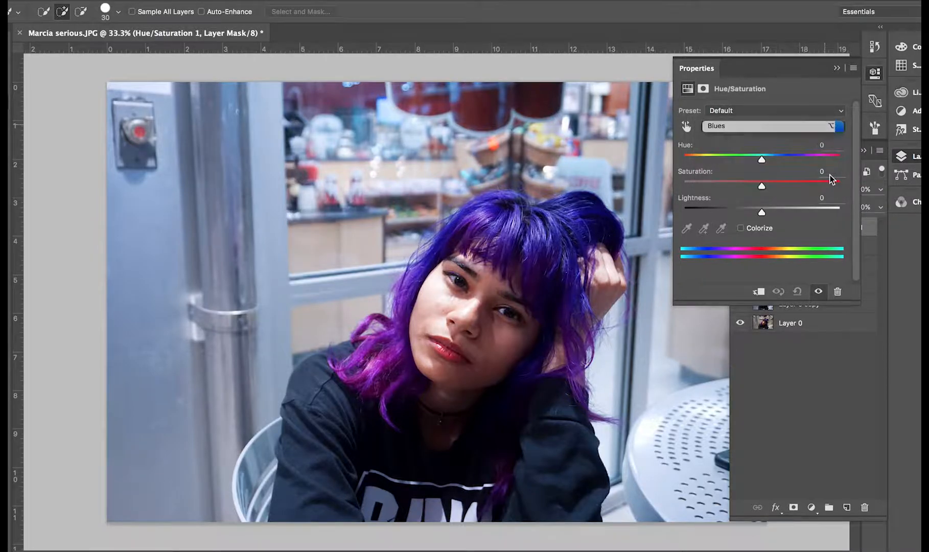
drag(762, 186, 773, 187)
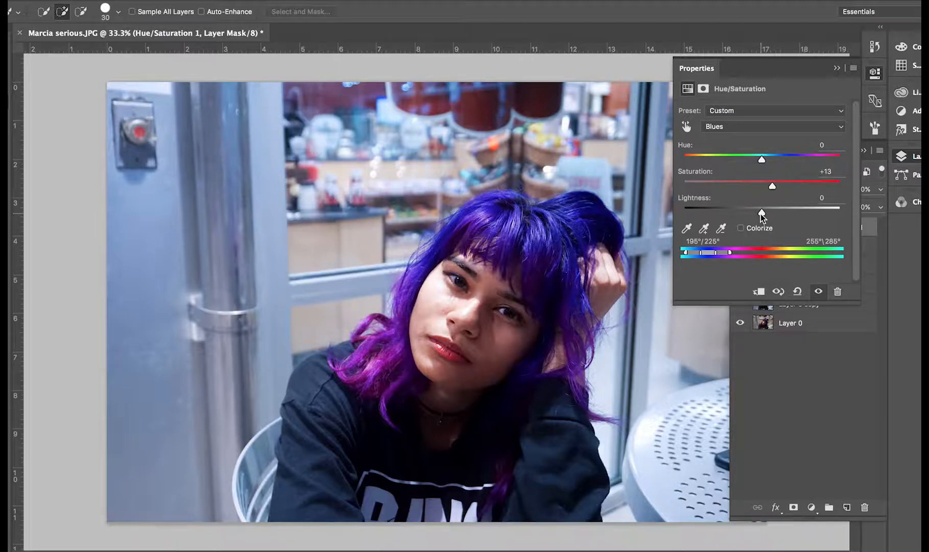
drag(762, 212, 768, 210)
mouse_move(767, 209)
mouse_down()
mouse_move(731, 213)
mouse_move(792, 210)
mouse_move(771, 211)
mouse_up()
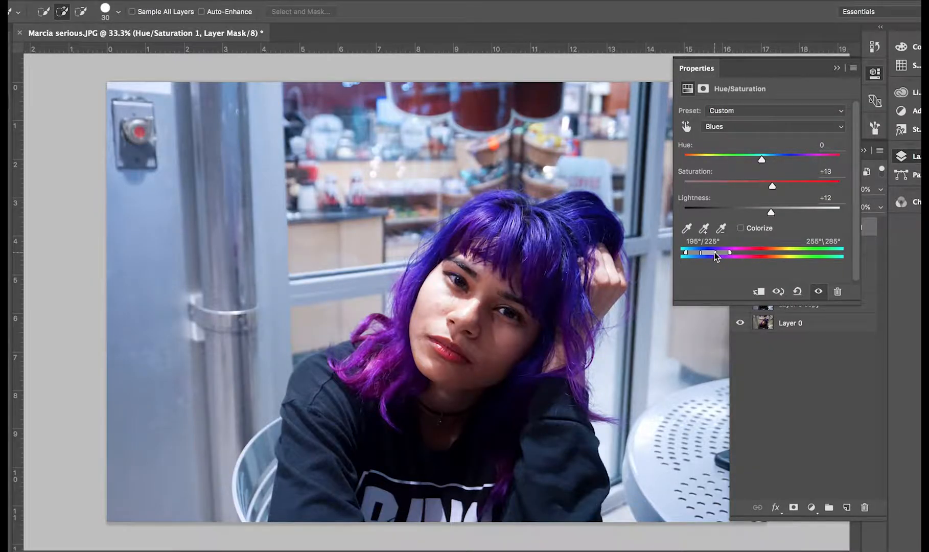
drag(714, 252, 714, 252)
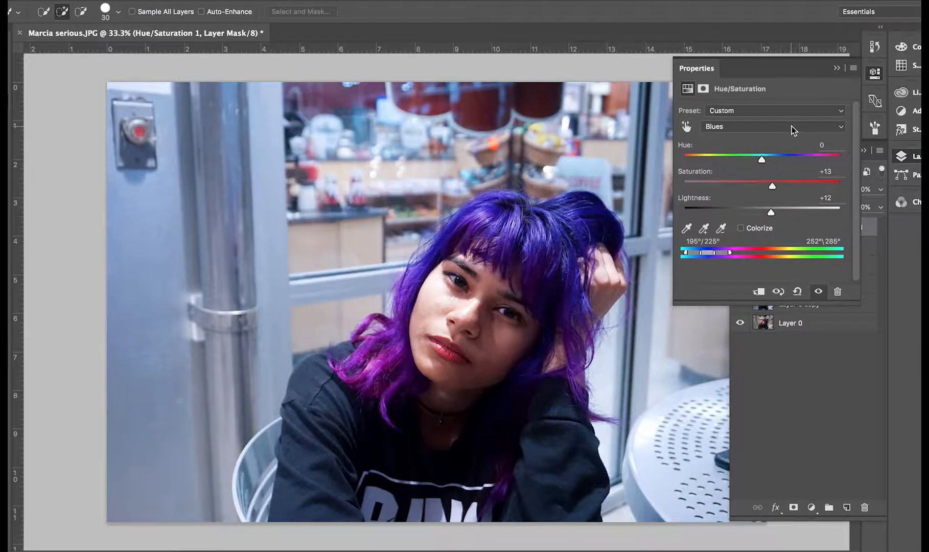
Raise the saturation and lightness of the Reds in the Hue/Saturation adjustment, and compare the photo with and without that layer.
click(792, 126)
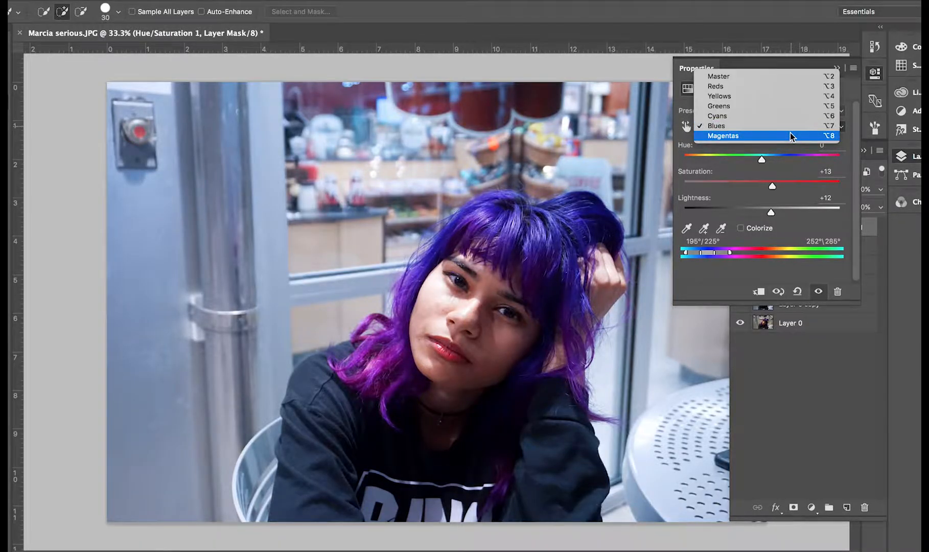
click(791, 86)
drag(762, 187, 765, 187)
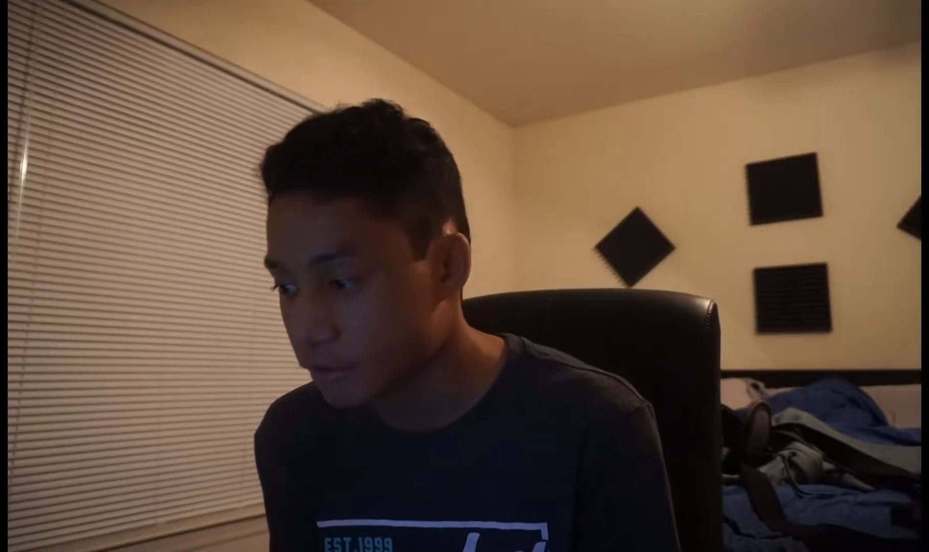
drag(761, 211, 767, 211)
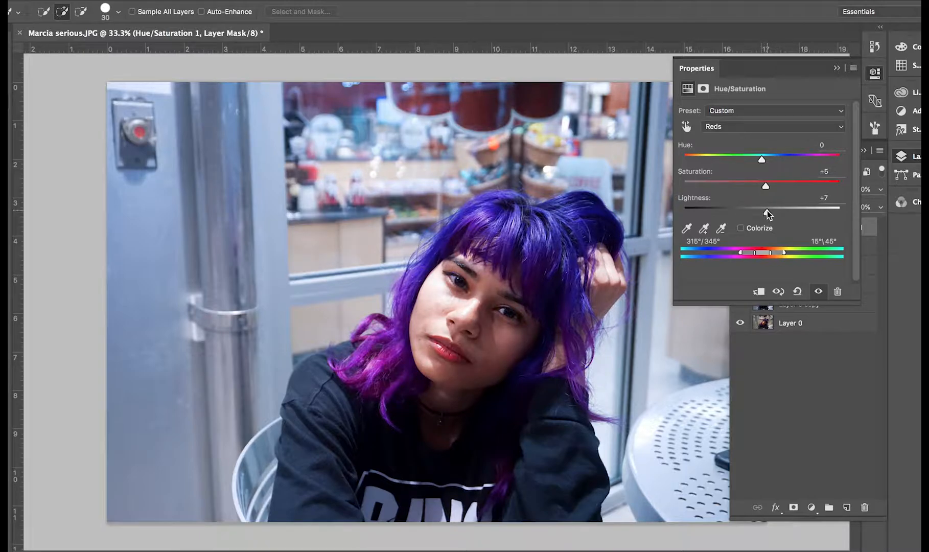
drag(766, 186, 776, 188)
drag(768, 210, 771, 211)
click(836, 68)
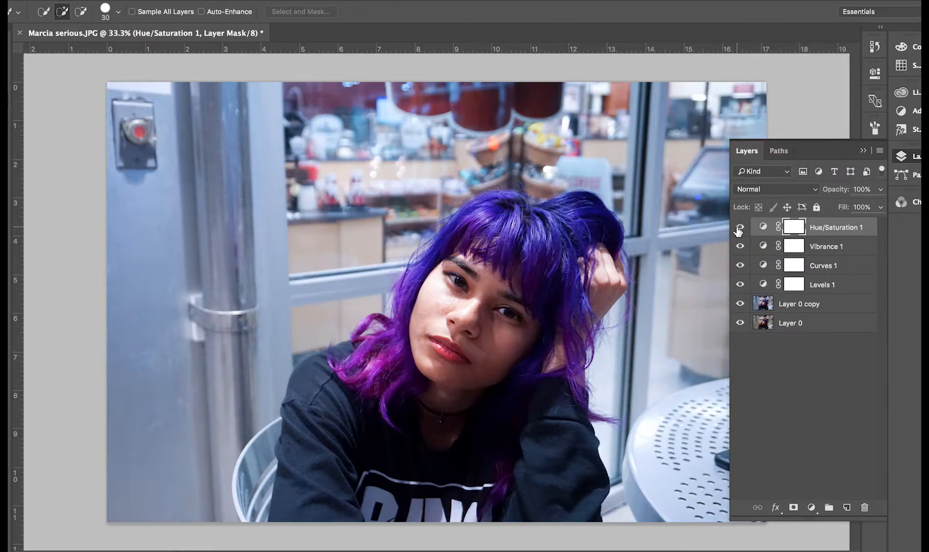
mouse_move(739, 230)
mouse_down()
mouse_move(743, 304)
mouse_move(739, 228)
mouse_up()
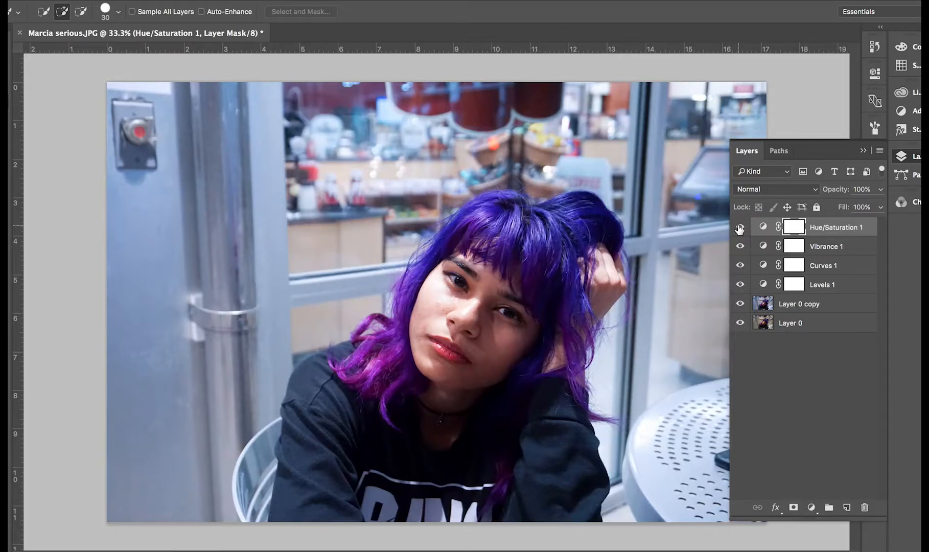